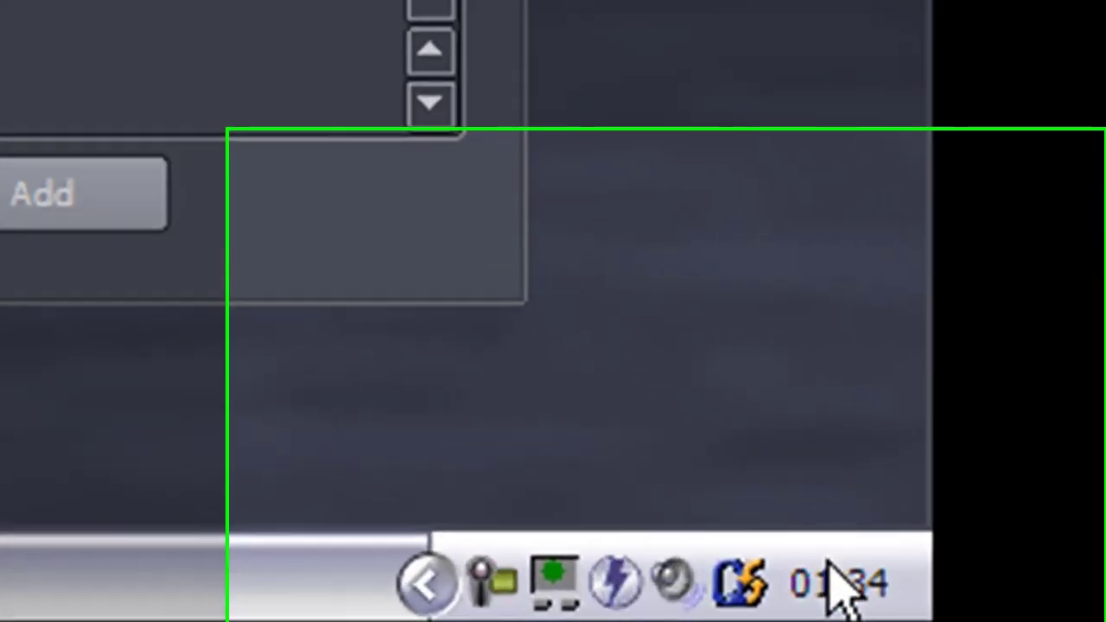
Play the drum beat once, stop it, and move the FX-Mixer window higher over the Song-Editor
{"action": "mouse_move", "coordinate": [1014, 616]}
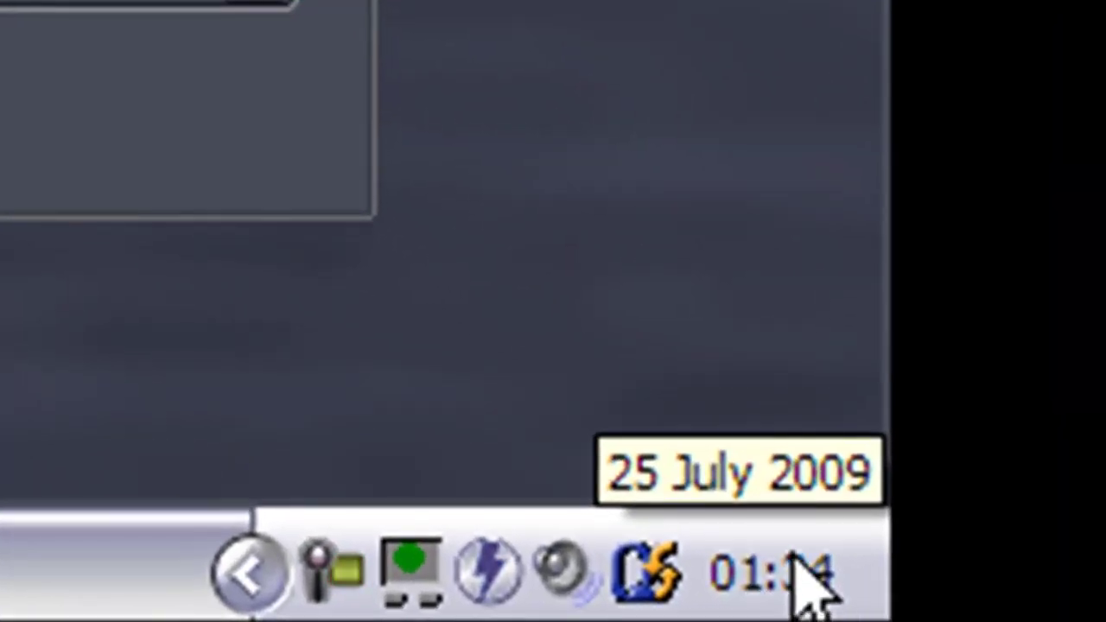
{"action": "mouse_move", "coordinate": [749, 577]}
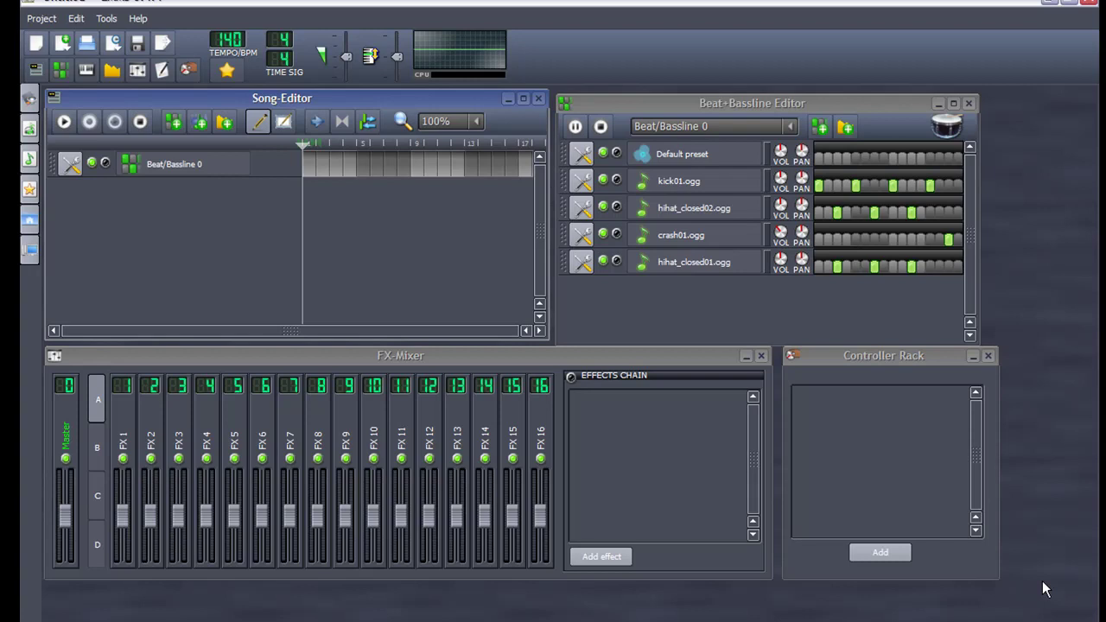
{"action": "left_click", "coordinate": [570, 132]}
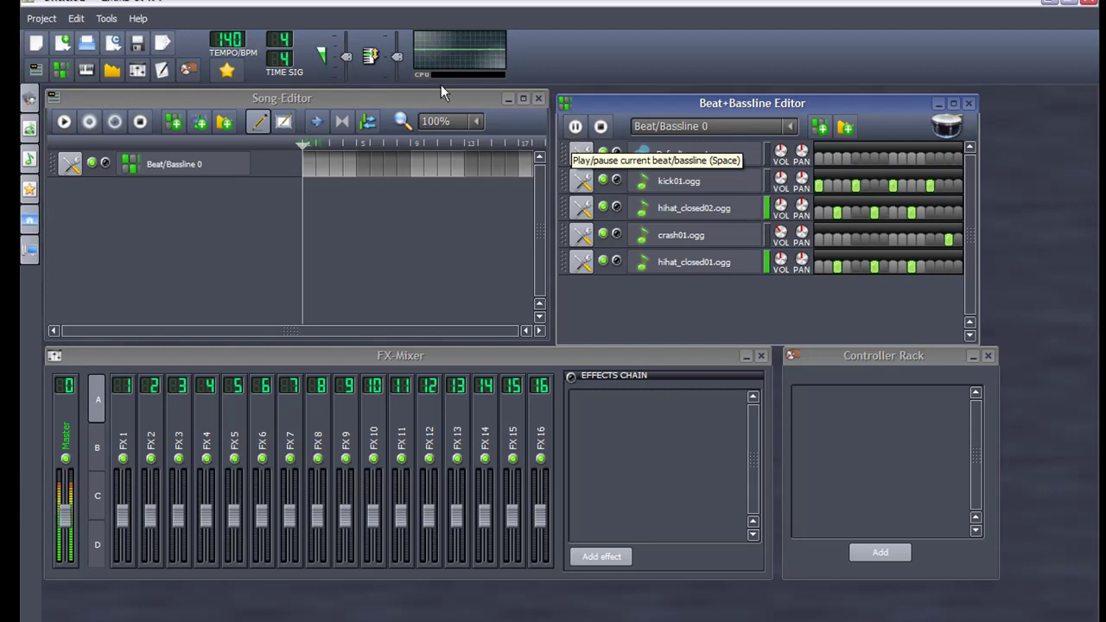
{"action": "left_click", "coordinate": [139, 123]}
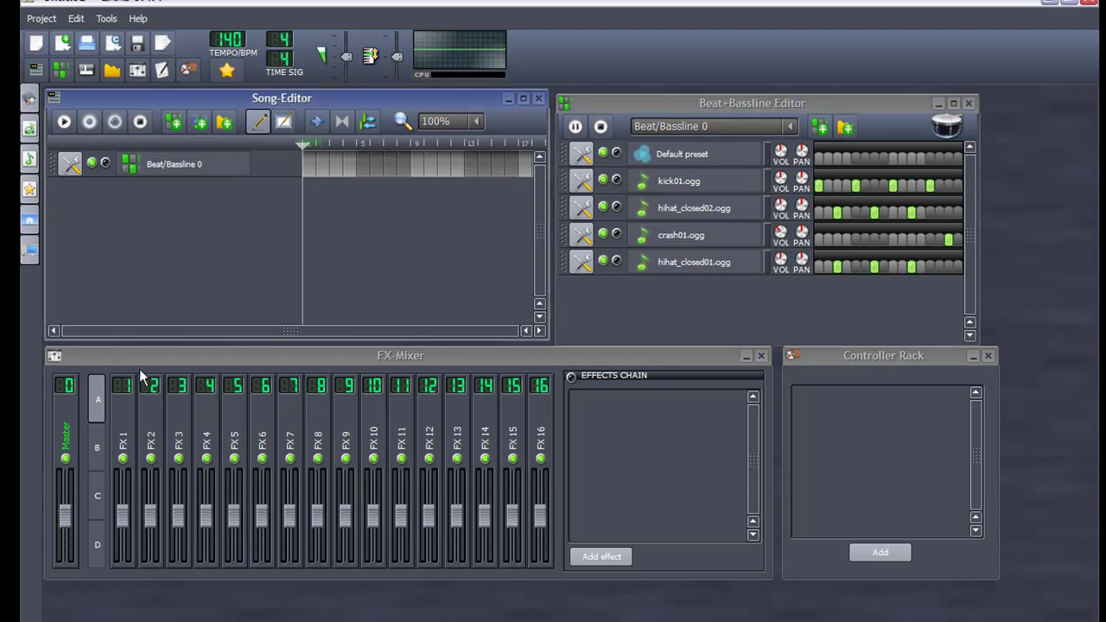
{"action": "left_click_drag", "start_coordinate": [155, 354], "coordinate": [253, 290]}
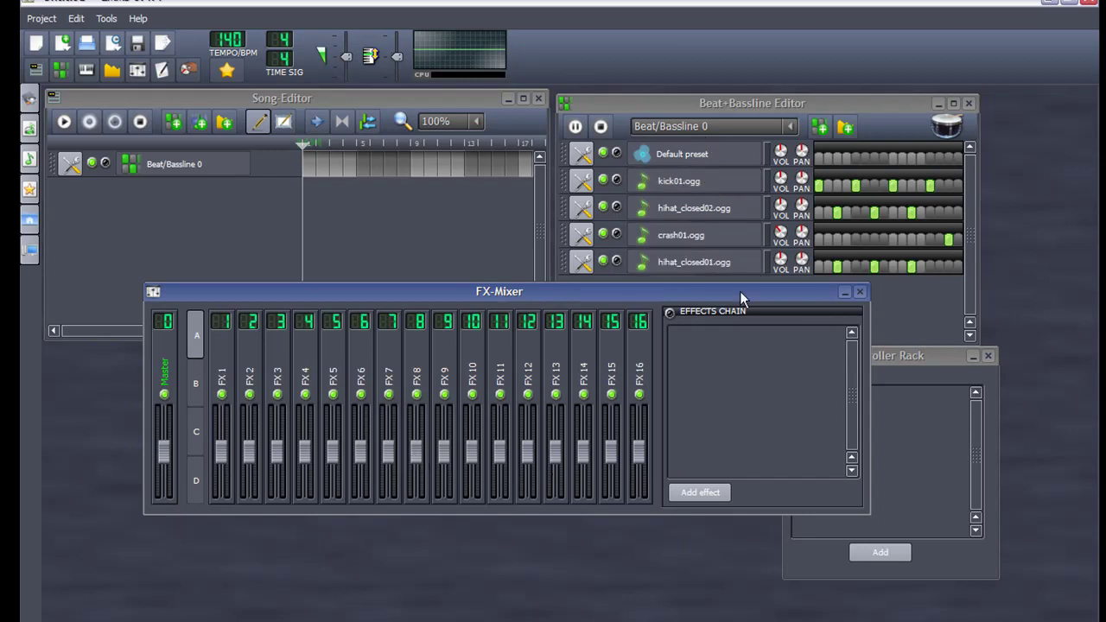
Open the kick01.ogg instrument window beside the mixer and send it to FX channel 1
{"action": "left_click", "coordinate": [680, 190]}
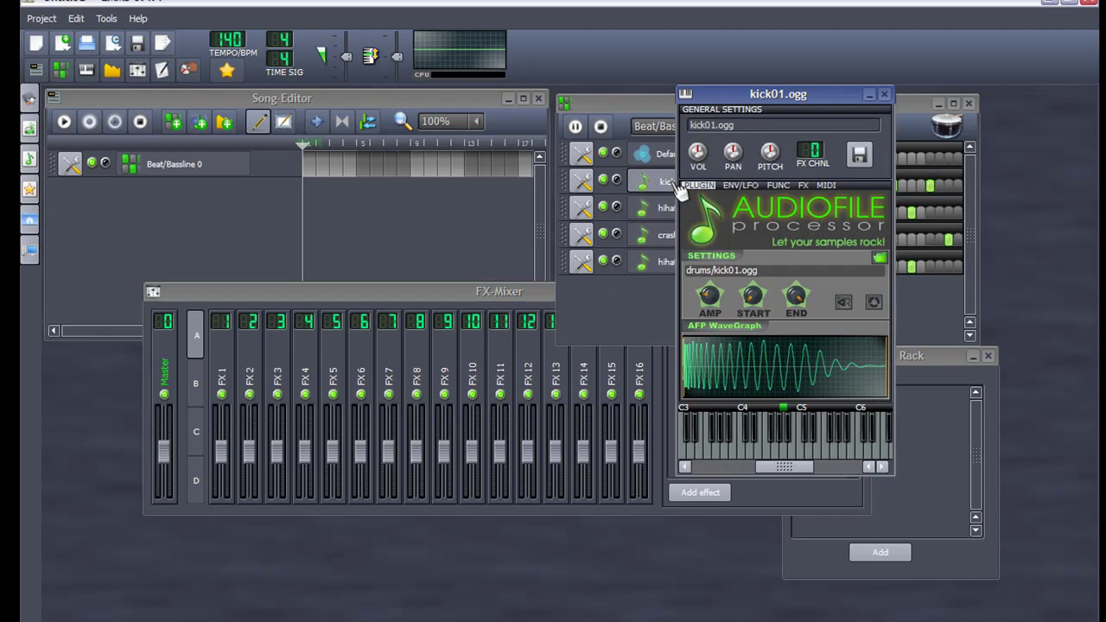
{"action": "left_click", "coordinate": [358, 282]}
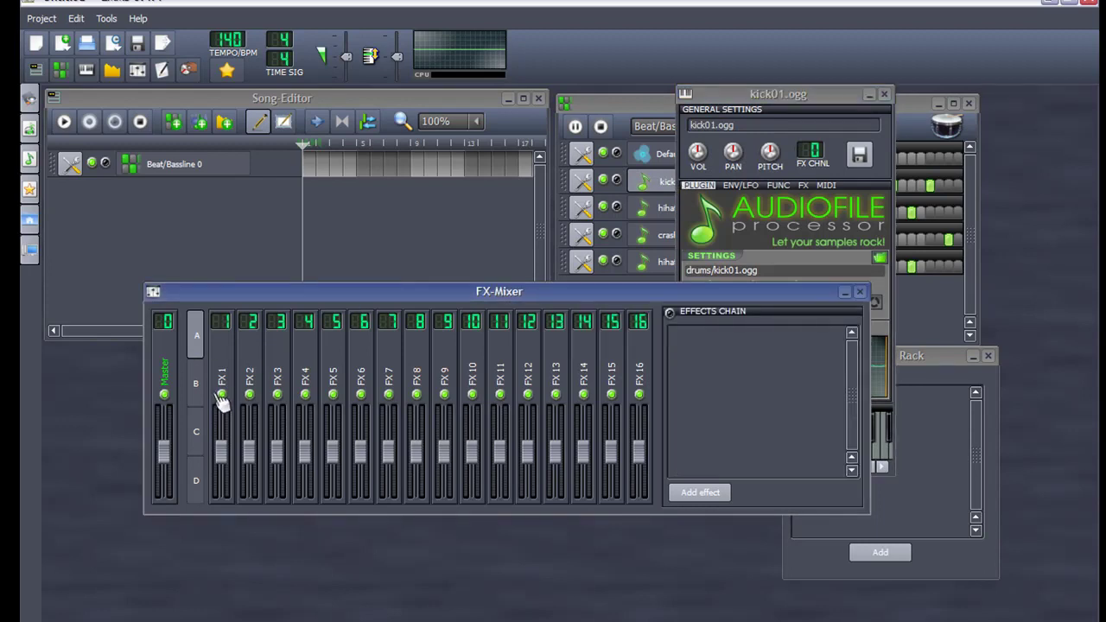
{"action": "left_click", "coordinate": [793, 89]}
{"action": "left_click_drag", "start_coordinate": [842, 102], "coordinate": [791, 109]}
{"action": "left_click_drag", "start_coordinate": [761, 157], "coordinate": [761, 150]}
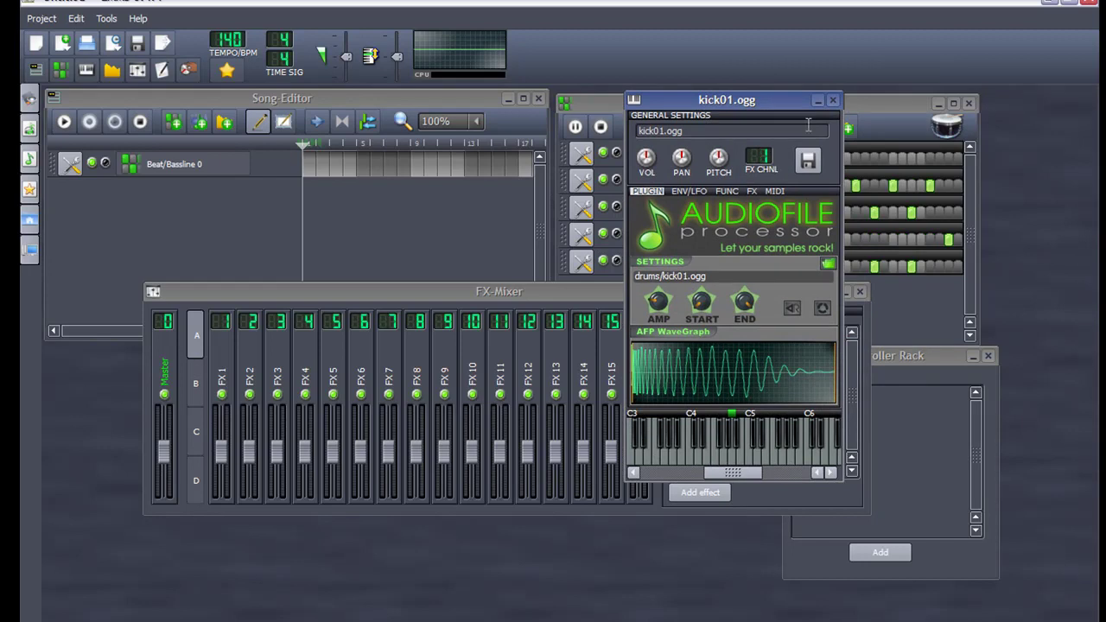
Rename mixer channel FX 1 to 'kick'
{"action": "double_click", "coordinate": [222, 378]}
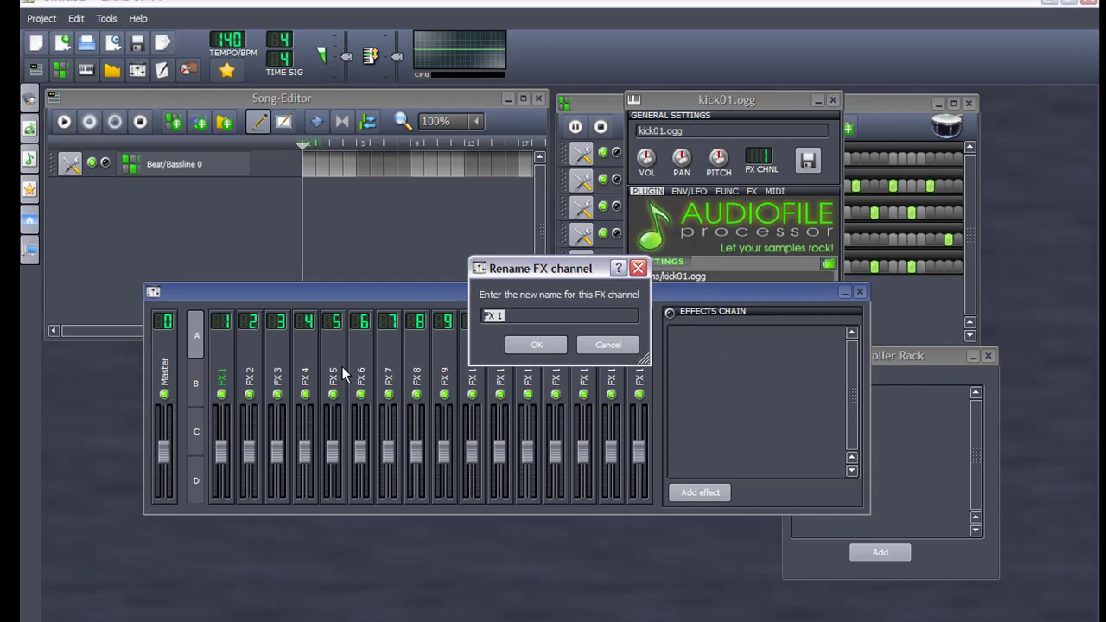
{"action": "key", "text": "BackSpace"}
{"action": "type", "text": "kick"}
{"action": "left_click", "coordinate": [522, 343]}
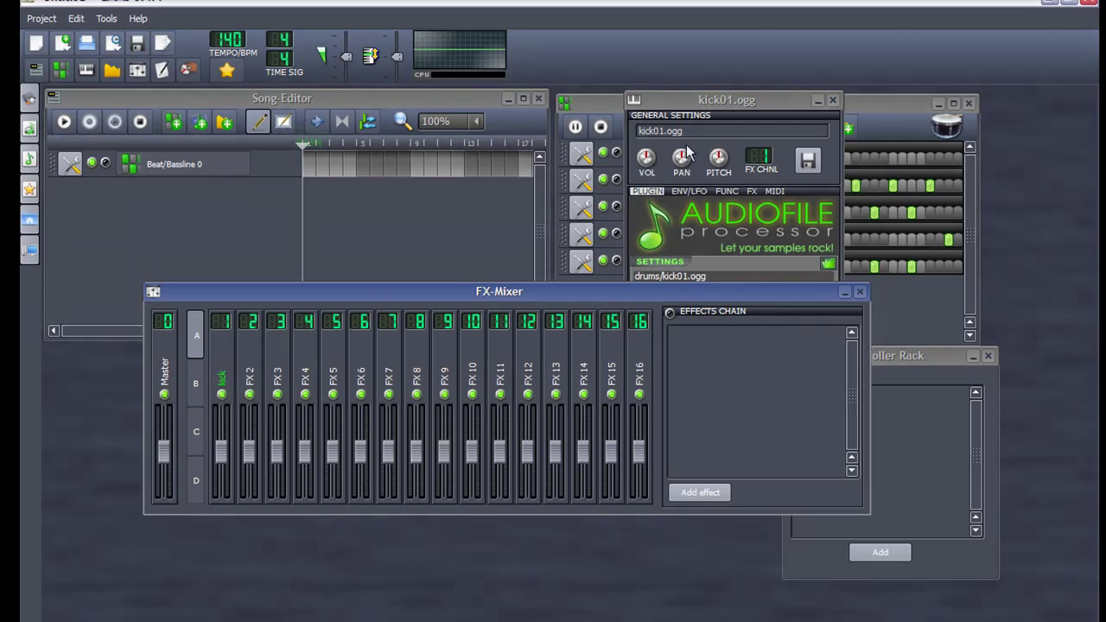
{"action": "left_click", "coordinate": [561, 128]}
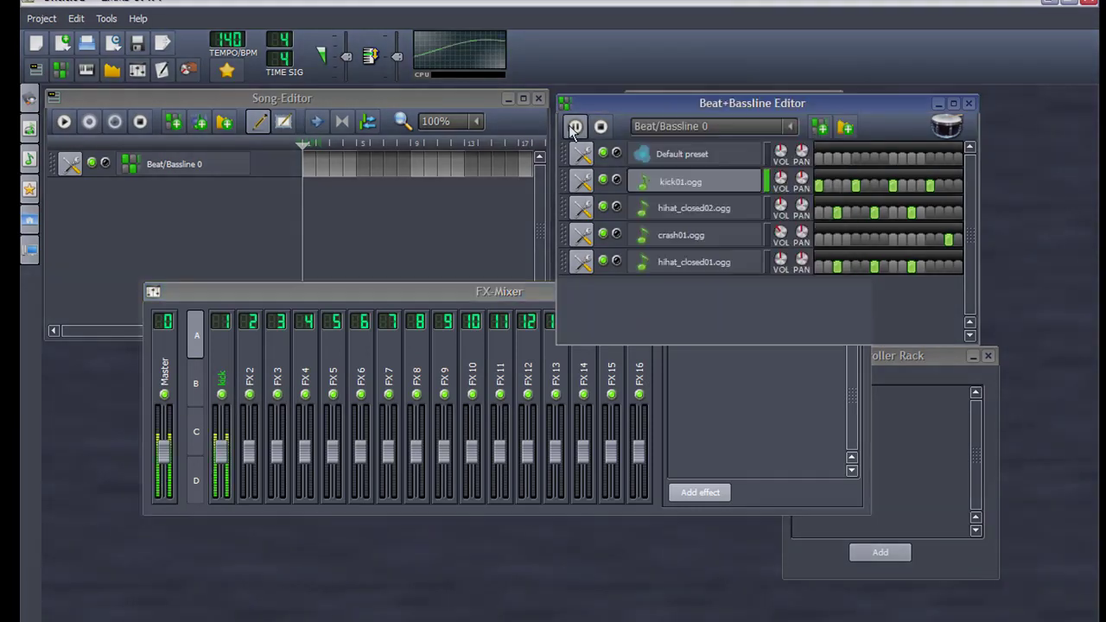
Bring the FX-Mixer forward and play the beat through the kick and hat channels
{"action": "left_click", "coordinate": [226, 462]}
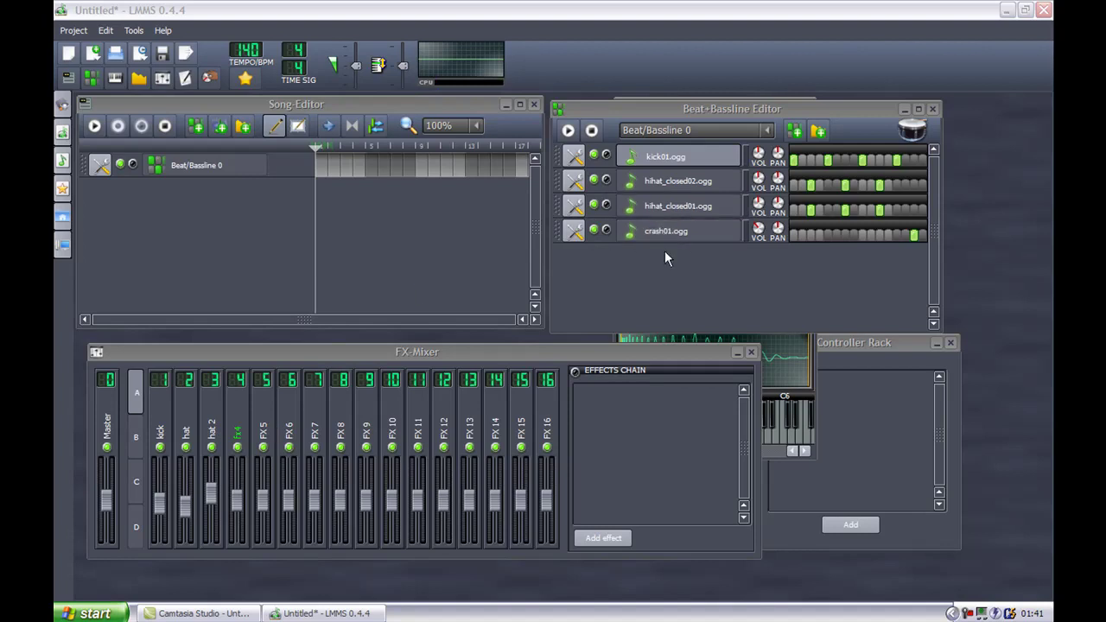
{"action": "left_click", "coordinate": [569, 130]}
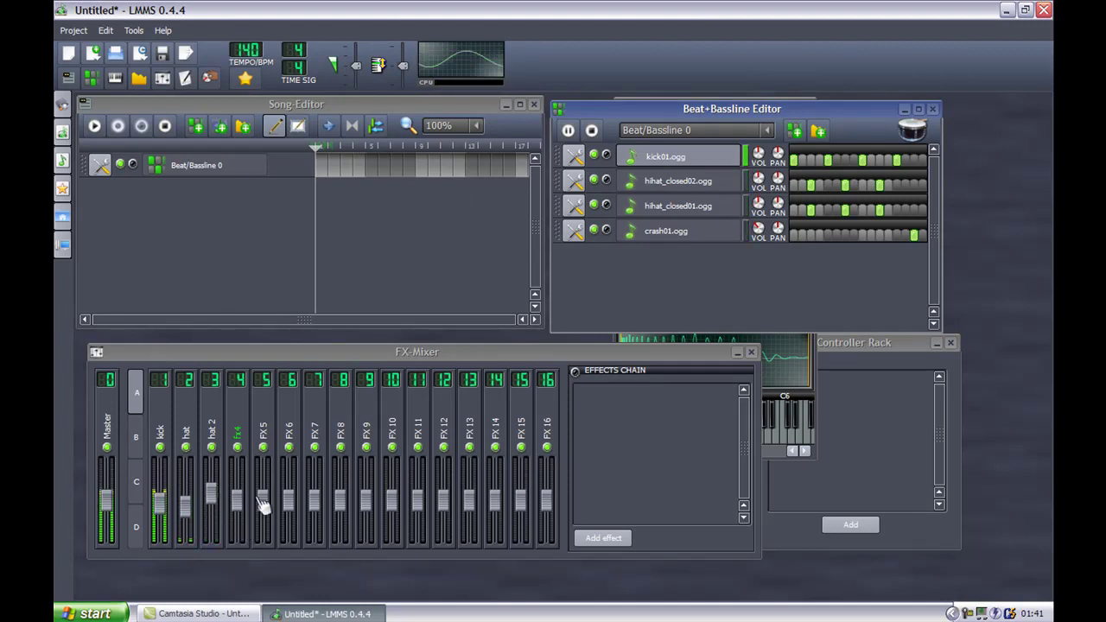
Stop the beat, place Beat/Bassline 0 from bar 1 to bar 9, and play the song once
{"action": "left_click", "coordinate": [592, 129]}
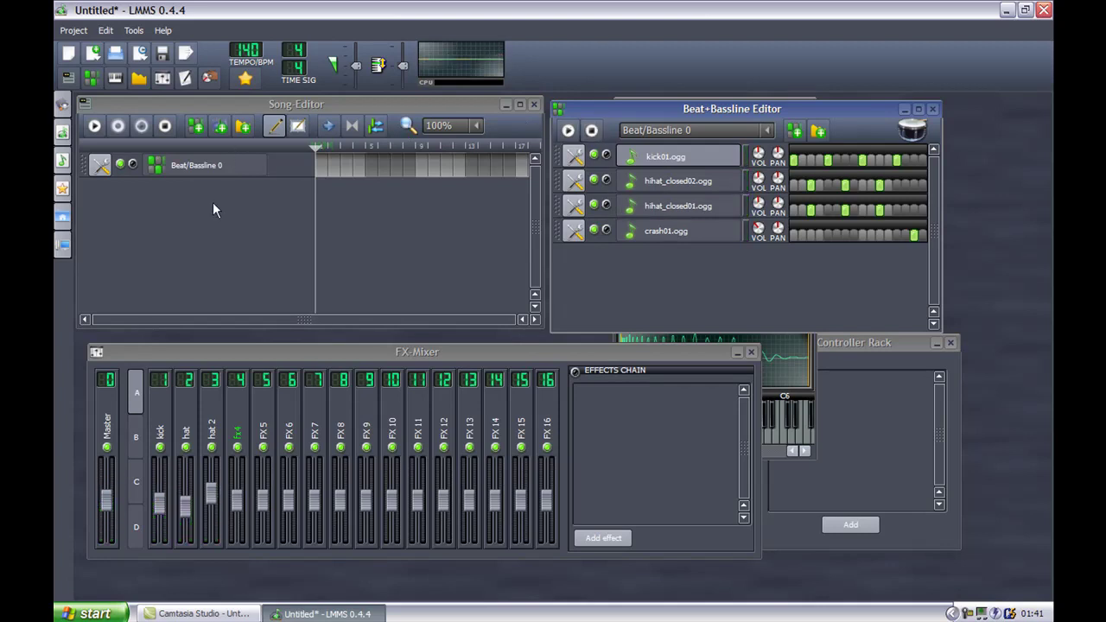
{"action": "left_click", "coordinate": [321, 165]}
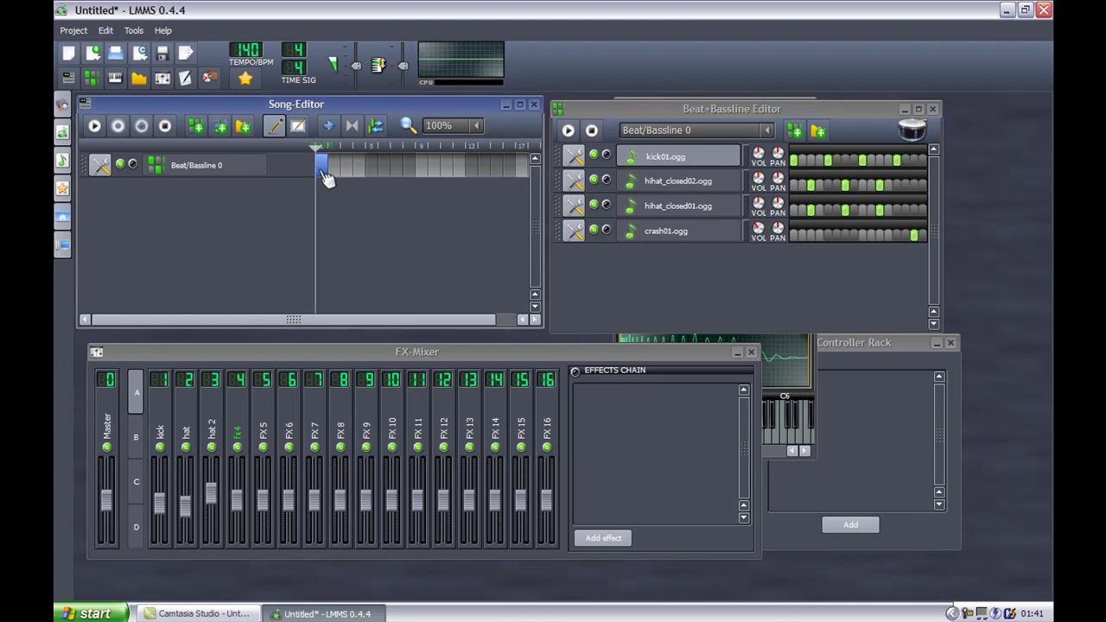
{"action": "left_click_drag", "start_coordinate": [327, 169], "coordinate": [439, 173]}
{"action": "left_click", "coordinate": [94, 125]}
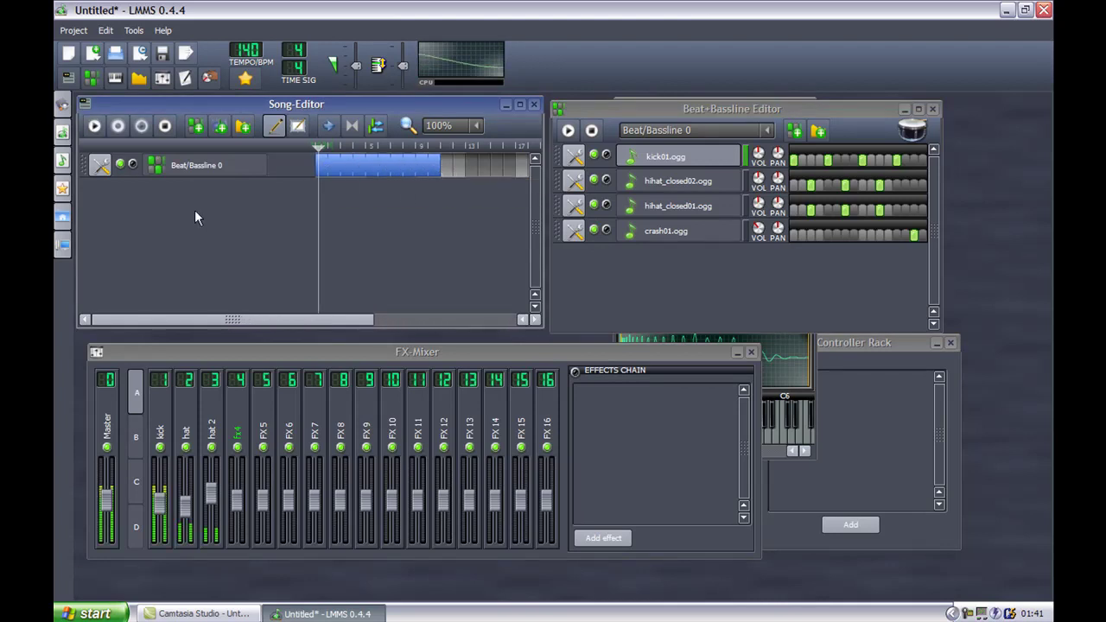
{"action": "left_click", "coordinate": [166, 126]}
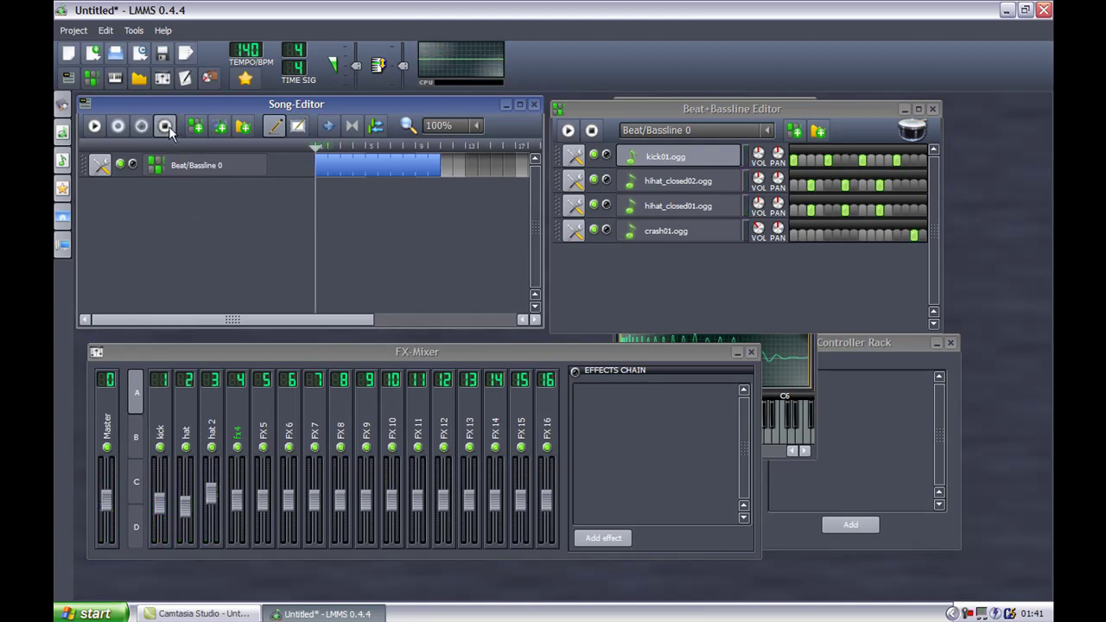
Delete the pattern block from the song and close the kick01.ogg instrument window
{"action": "right_click", "coordinate": [364, 177]}
{"action": "left_click", "coordinate": [393, 197]}
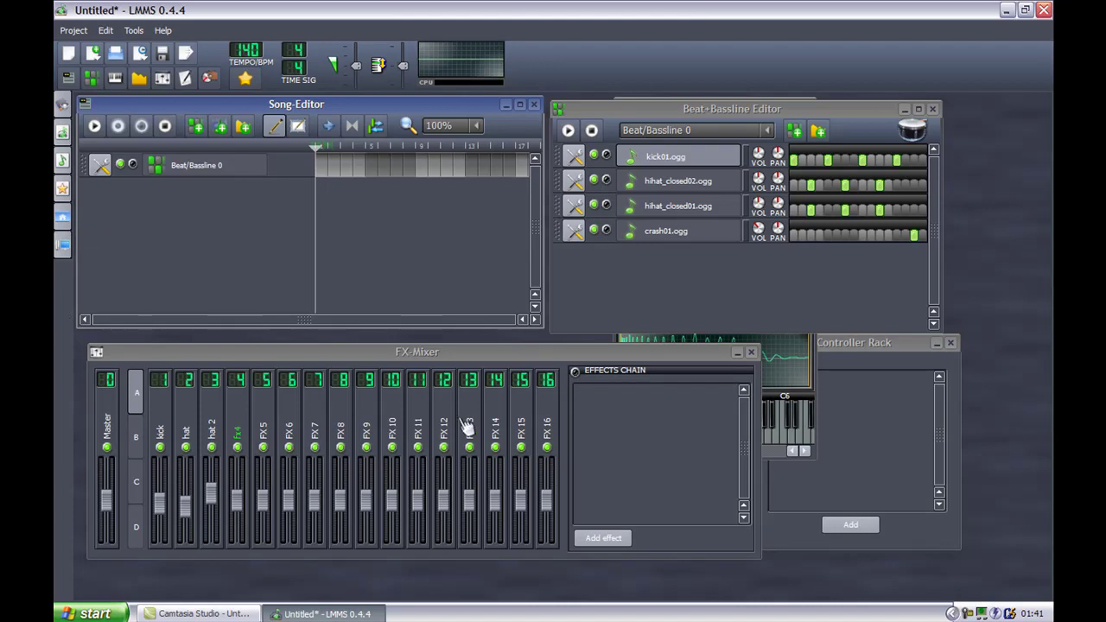
{"action": "left_click", "coordinate": [785, 451]}
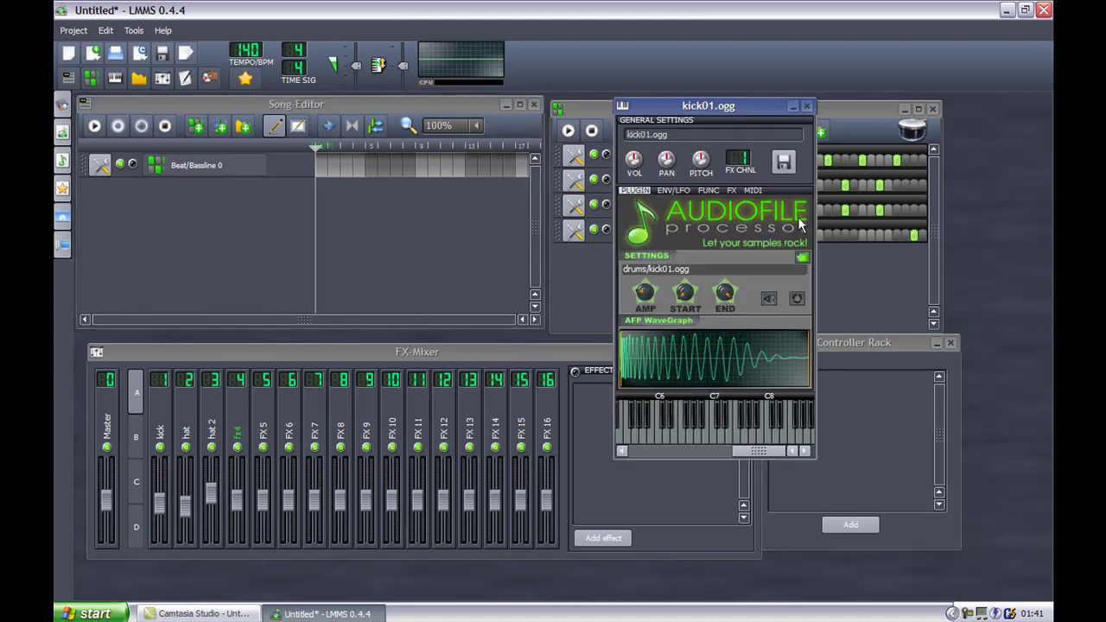
{"action": "left_click", "coordinate": [806, 106]}
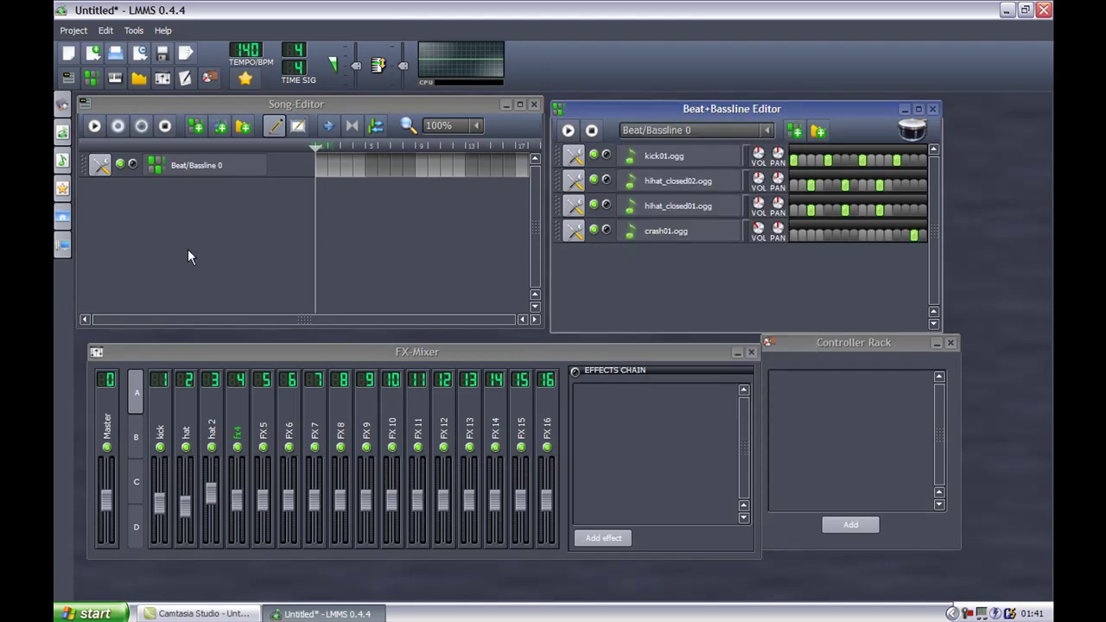
Browse My home > Desktop > techno > #1 album, preview Blue Sky.wav, and drag it into the Song-Editor
{"action": "left_click", "coordinate": [62, 216]}
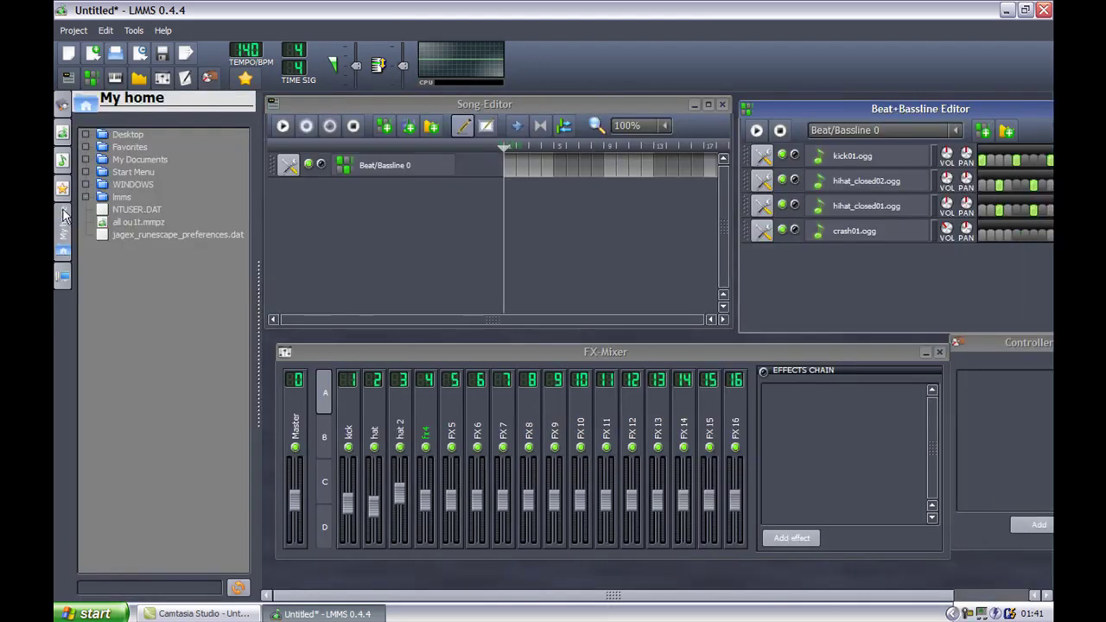
{"action": "left_click", "coordinate": [85, 133]}
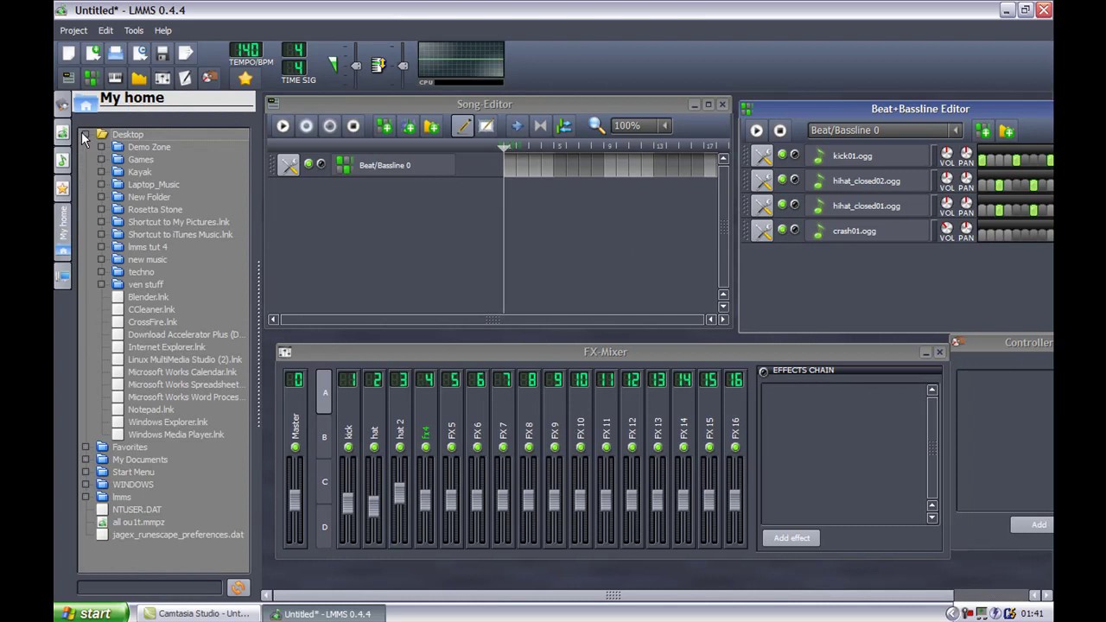
{"action": "left_click", "coordinate": [101, 271]}
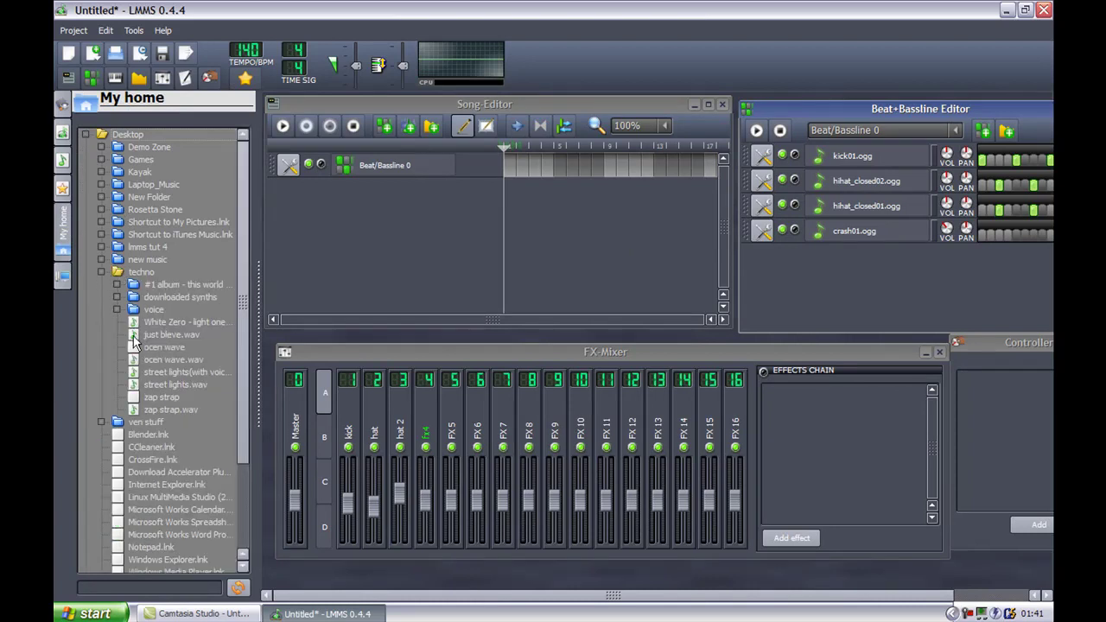
{"action": "left_click", "coordinate": [117, 285]}
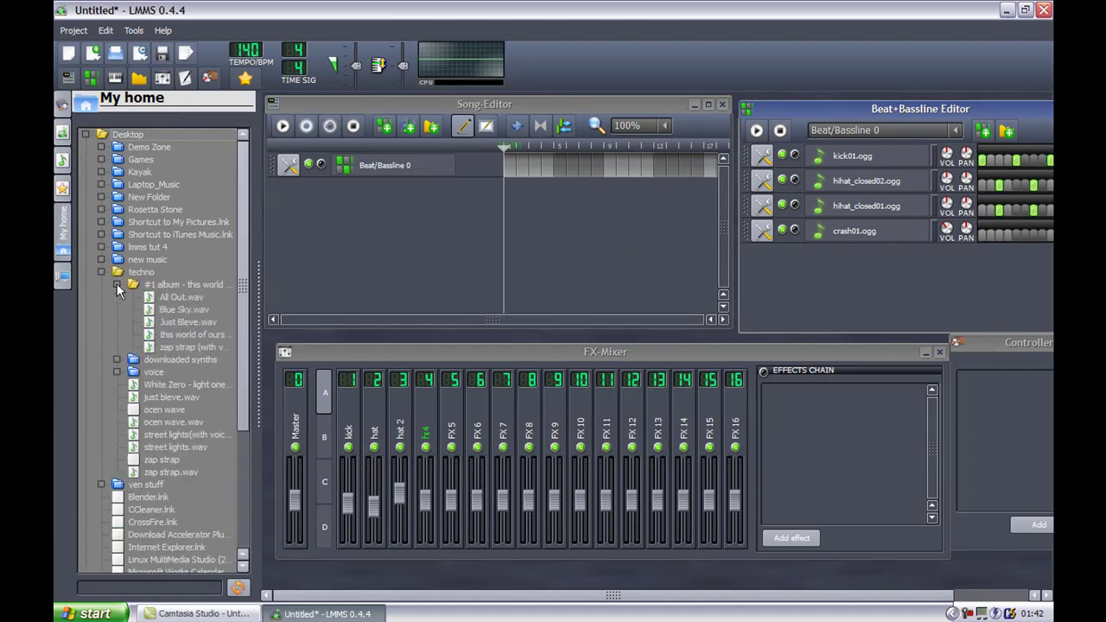
{"action": "left_click", "coordinate": [156, 310]}
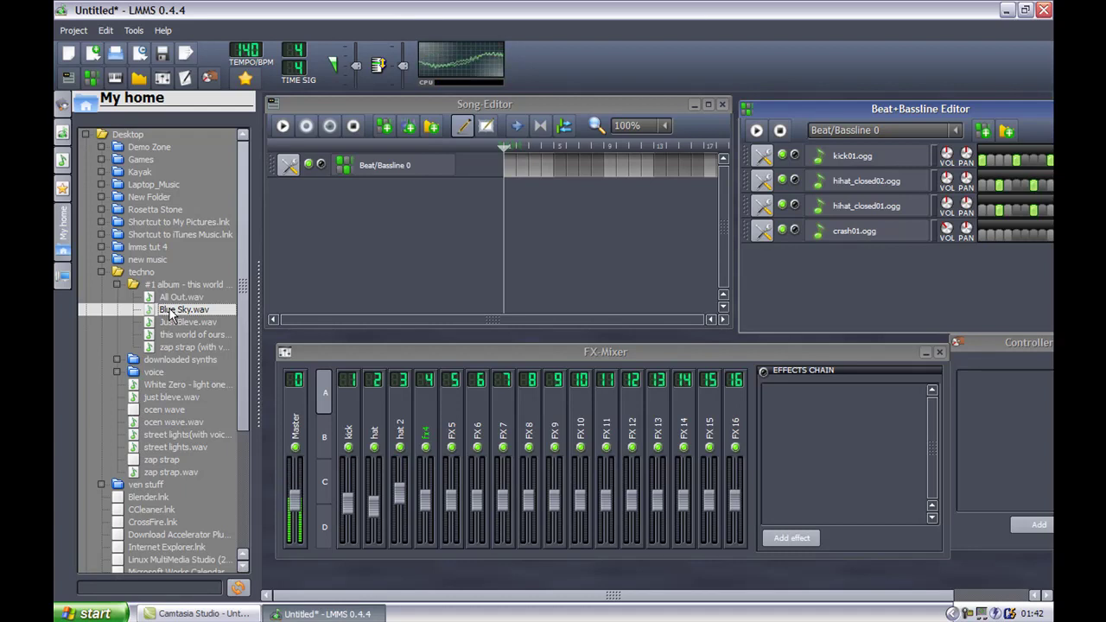
{"action": "left_click_drag", "start_coordinate": [170, 315], "coordinate": [312, 262]}
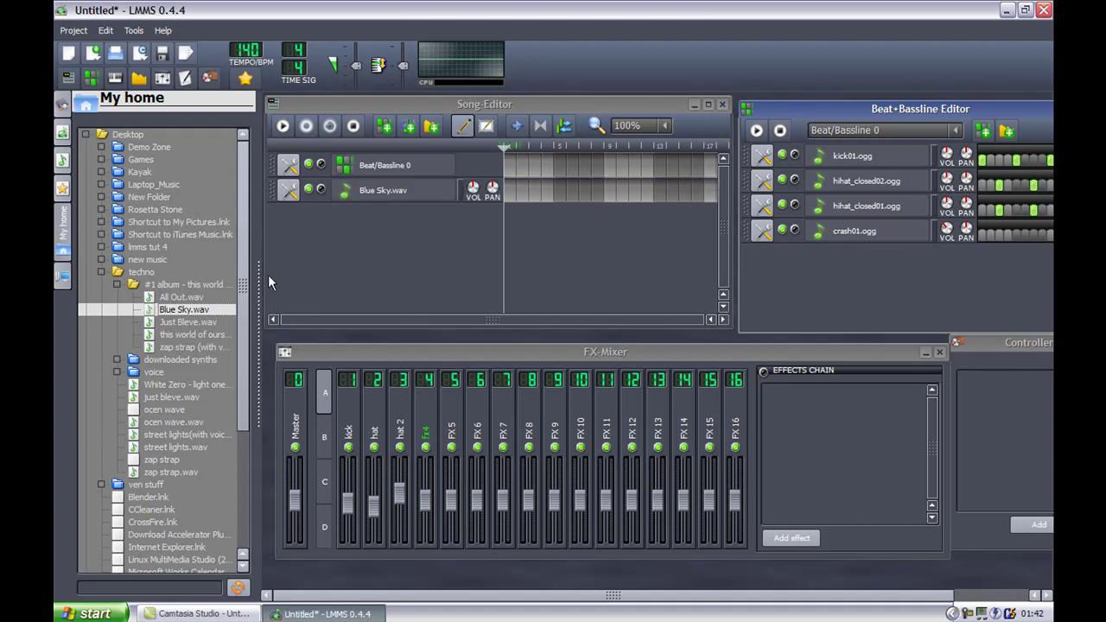
Open the Blue Sky.wav AudioFileProcessor, move it aside, and play the sample from its keyboard
{"action": "left_click", "coordinate": [395, 192]}
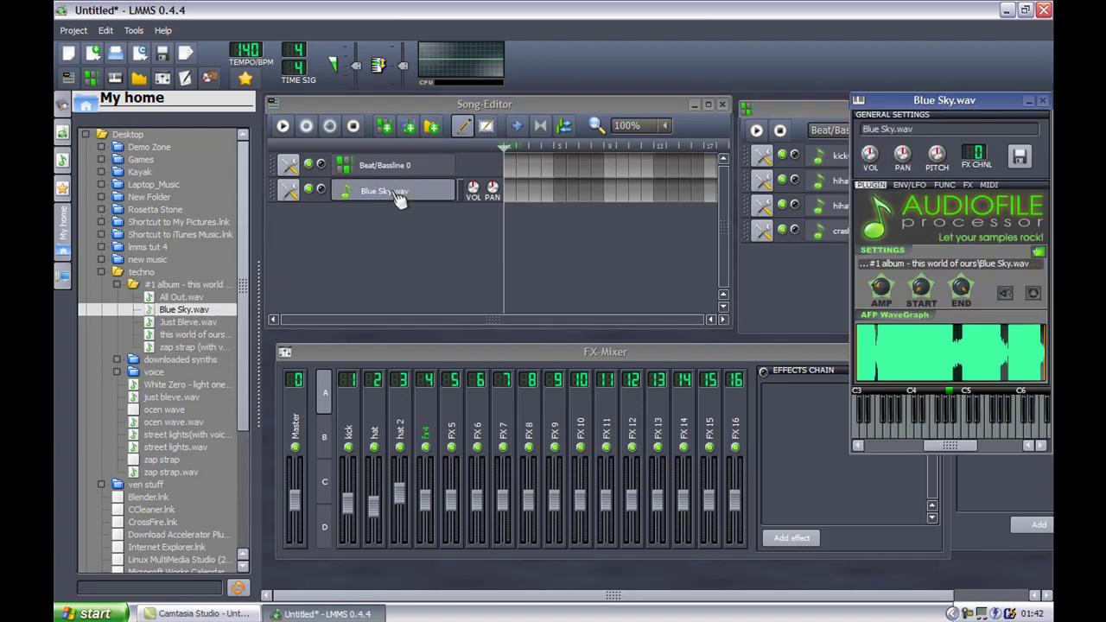
{"action": "left_click_drag", "start_coordinate": [921, 104], "coordinate": [678, 132]}
{"action": "left_click", "coordinate": [701, 459]}
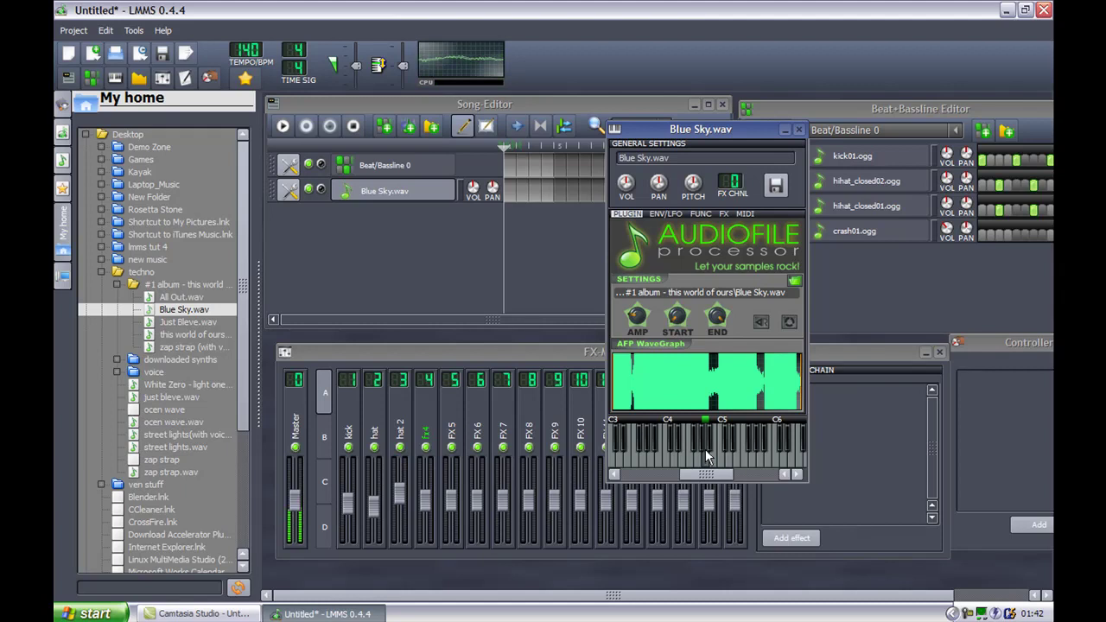
Create a Blue Sky.wav pattern with one long note, adjust its pitch, and play the song
{"action": "left_click", "coordinate": [797, 129]}
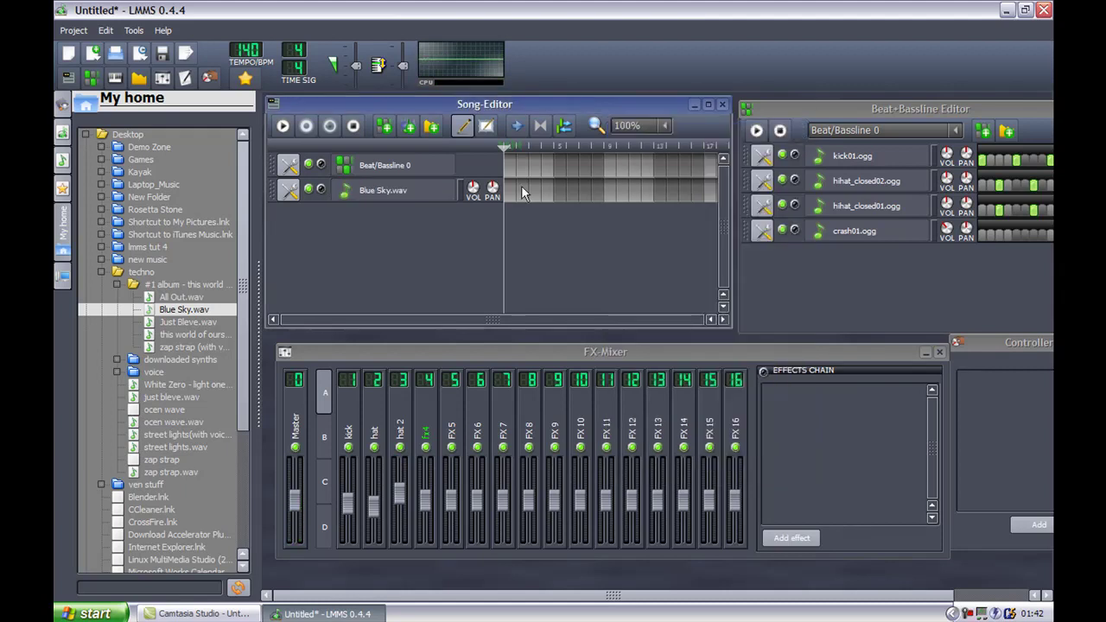
{"action": "double_click", "coordinate": [515, 197]}
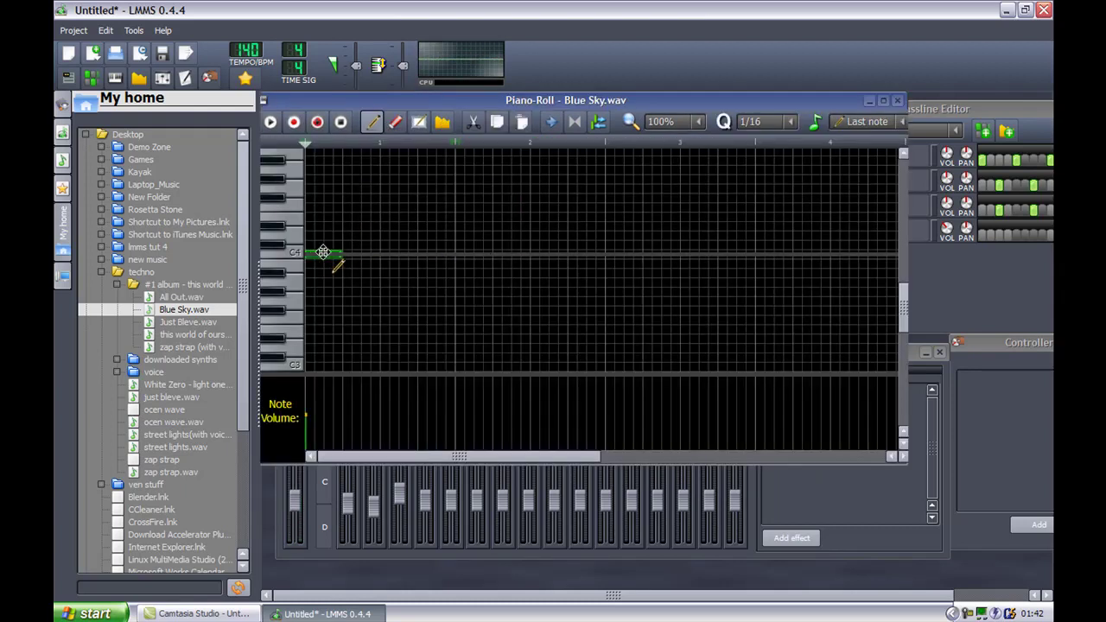
{"action": "left_click_drag", "start_coordinate": [318, 251], "coordinate": [896, 173]}
{"action": "left_click", "coordinate": [270, 121]}
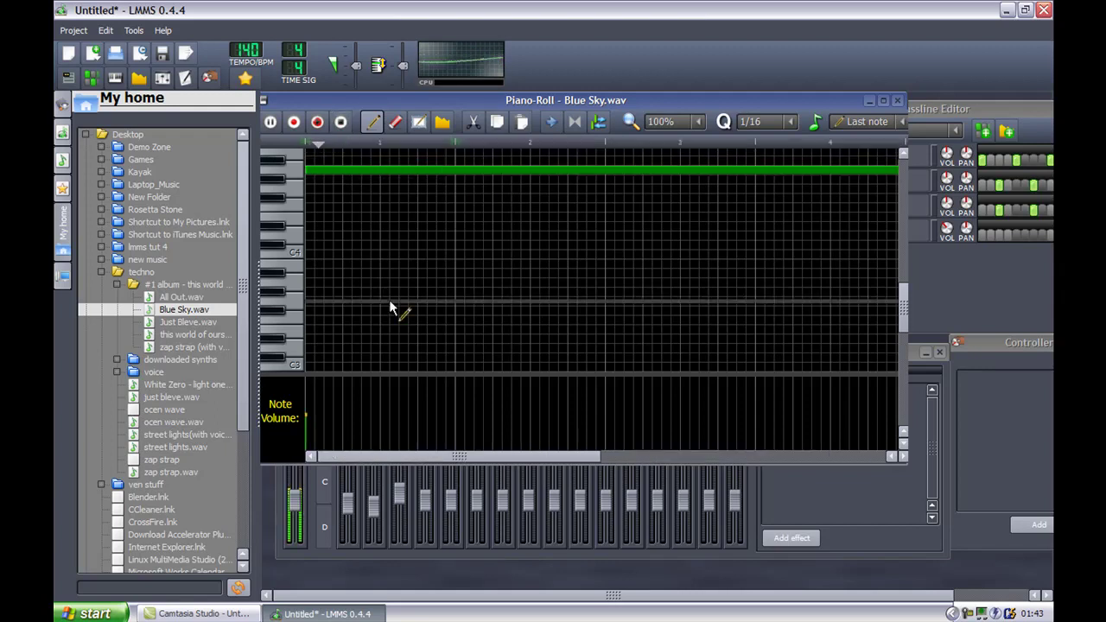
{"action": "left_click_drag", "start_coordinate": [402, 171], "coordinate": [395, 216]}
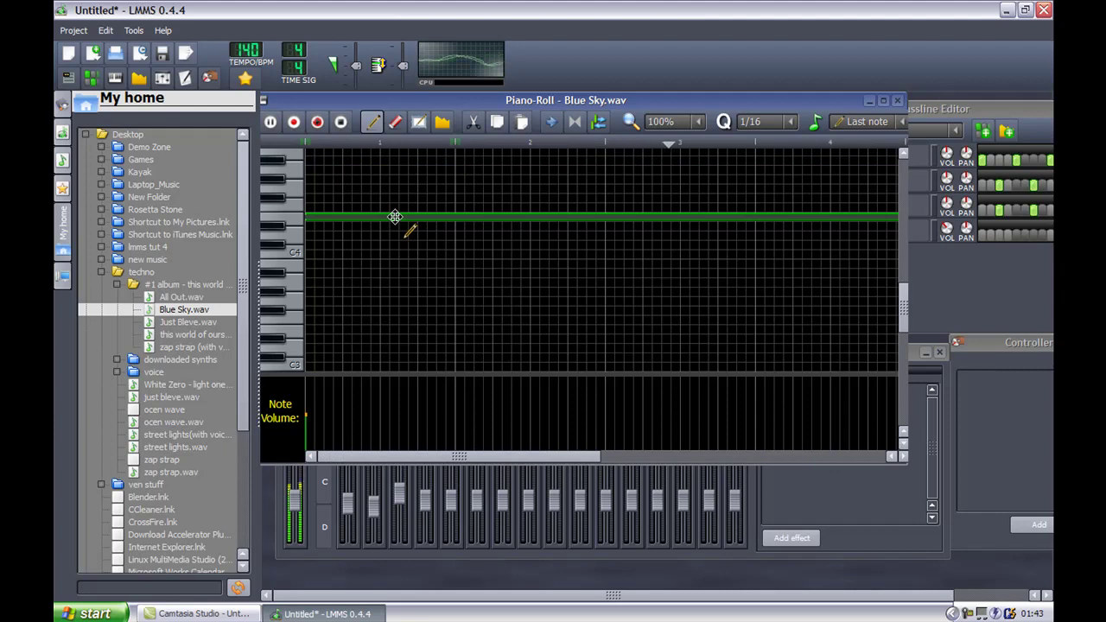
{"action": "left_click_drag", "start_coordinate": [395, 216], "coordinate": [424, 296]}
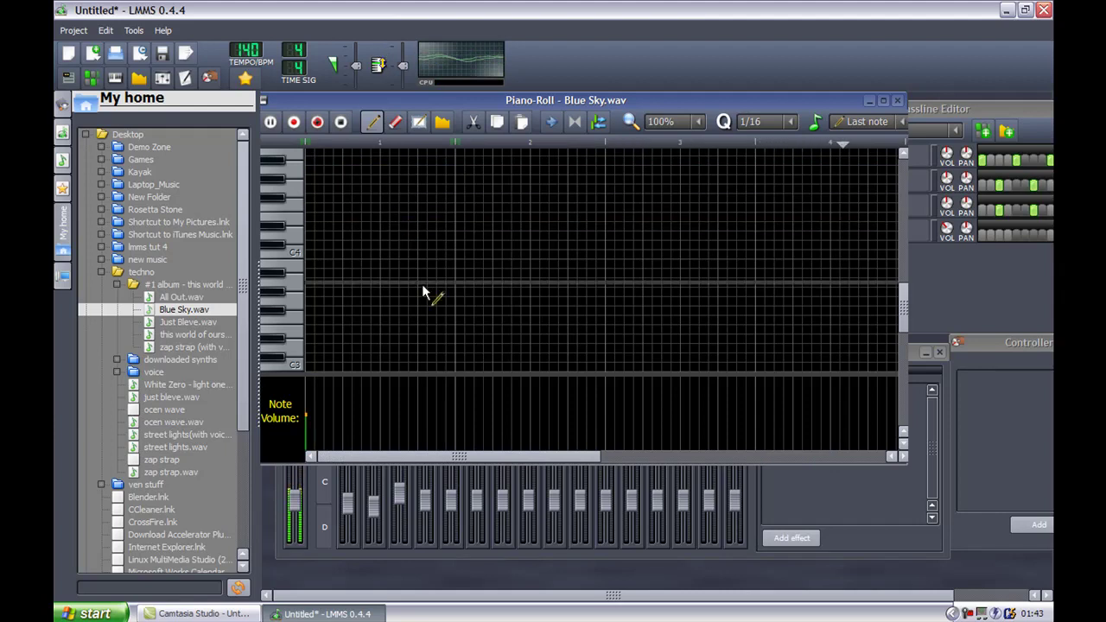
{"action": "scroll", "coordinate": [424, 296], "scroll_direction": "up", "scroll_amount": 5}
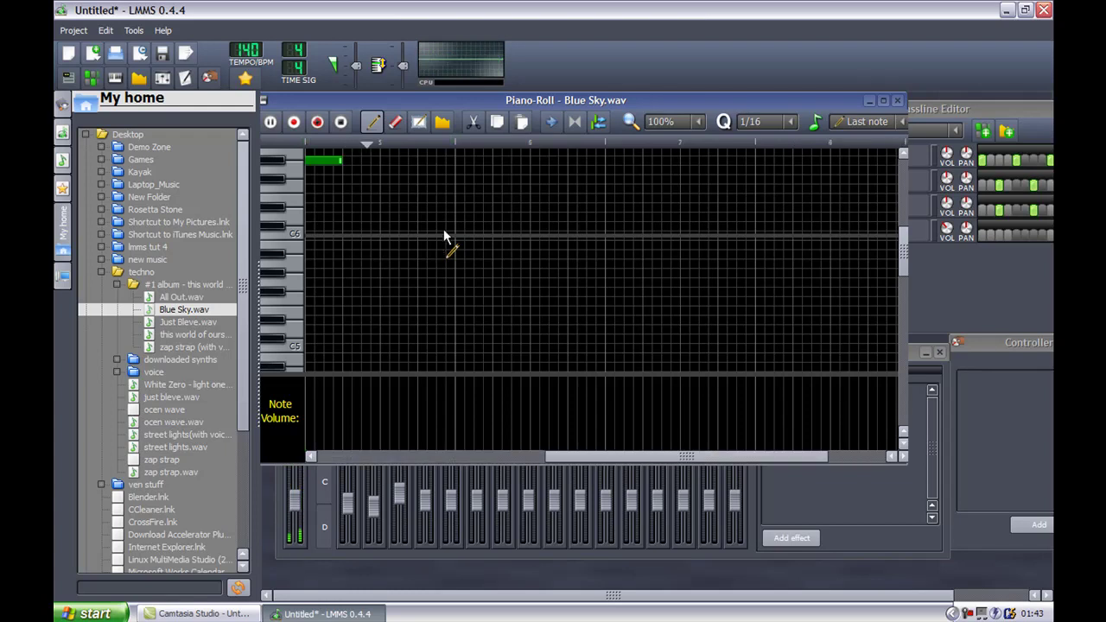
Close the Piano-Roll, stop playback, and remove the Blue Sky.wav track
{"action": "left_click", "coordinate": [898, 100]}
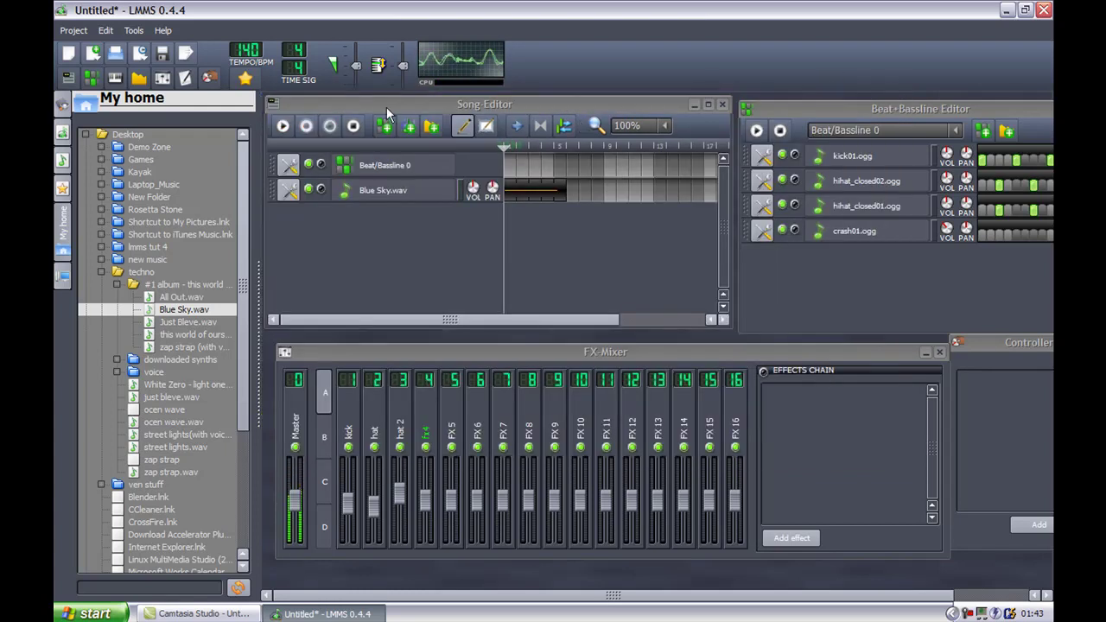
{"action": "left_click", "coordinate": [356, 126]}
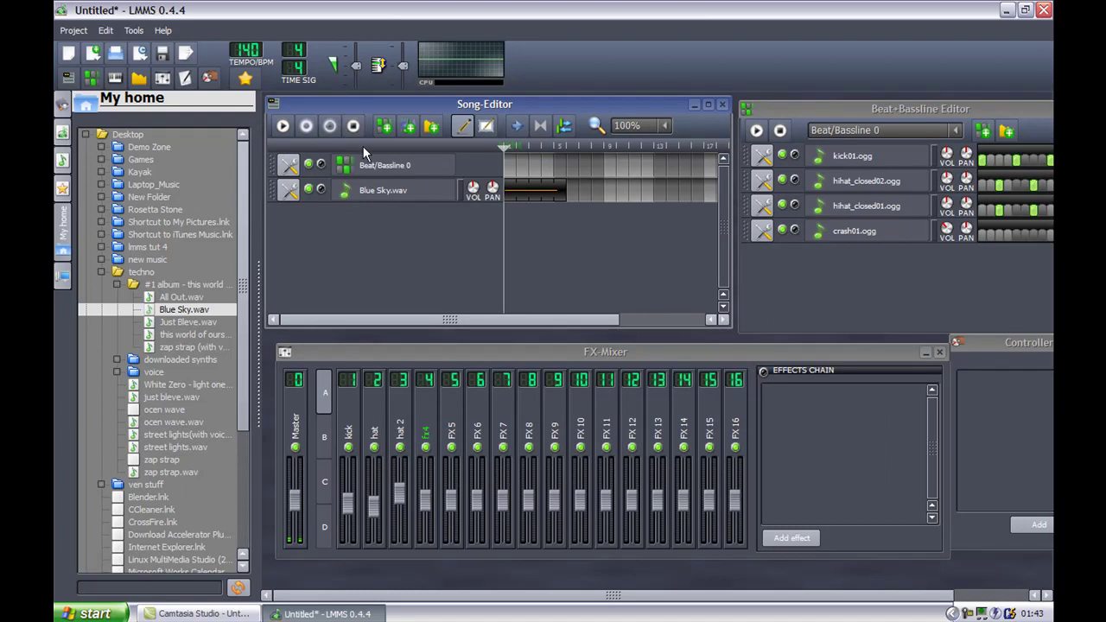
{"action": "left_click", "coordinate": [289, 188]}
{"action": "left_click", "coordinate": [290, 232]}
Collapse the techno folder, hide the file browser, and remove the Sample track
{"action": "left_click", "coordinate": [97, 273]}
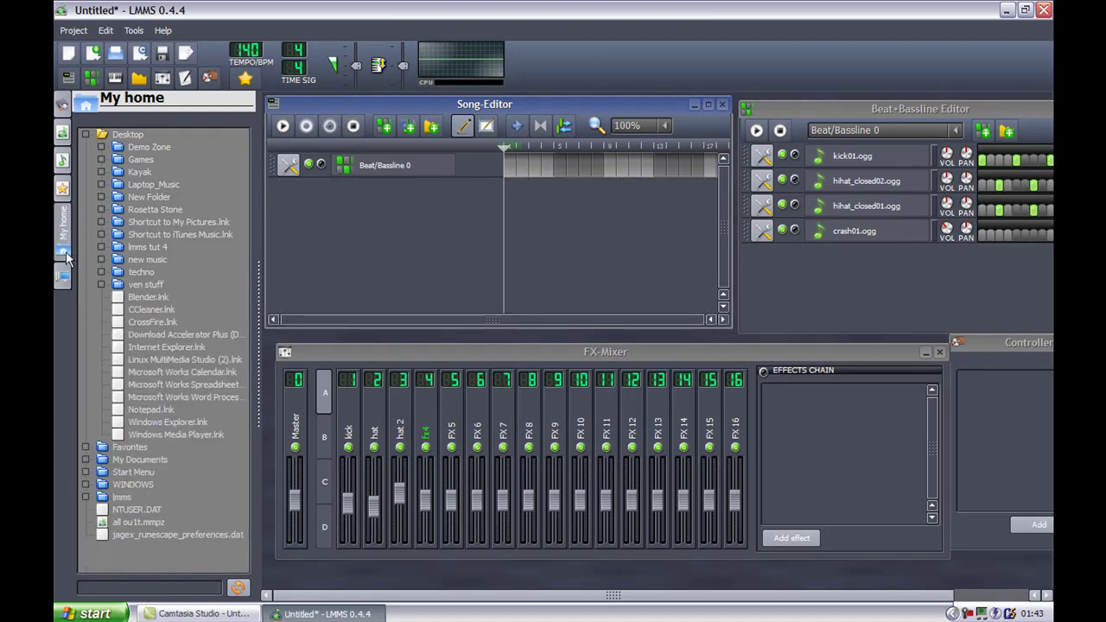
{"action": "left_click", "coordinate": [63, 250]}
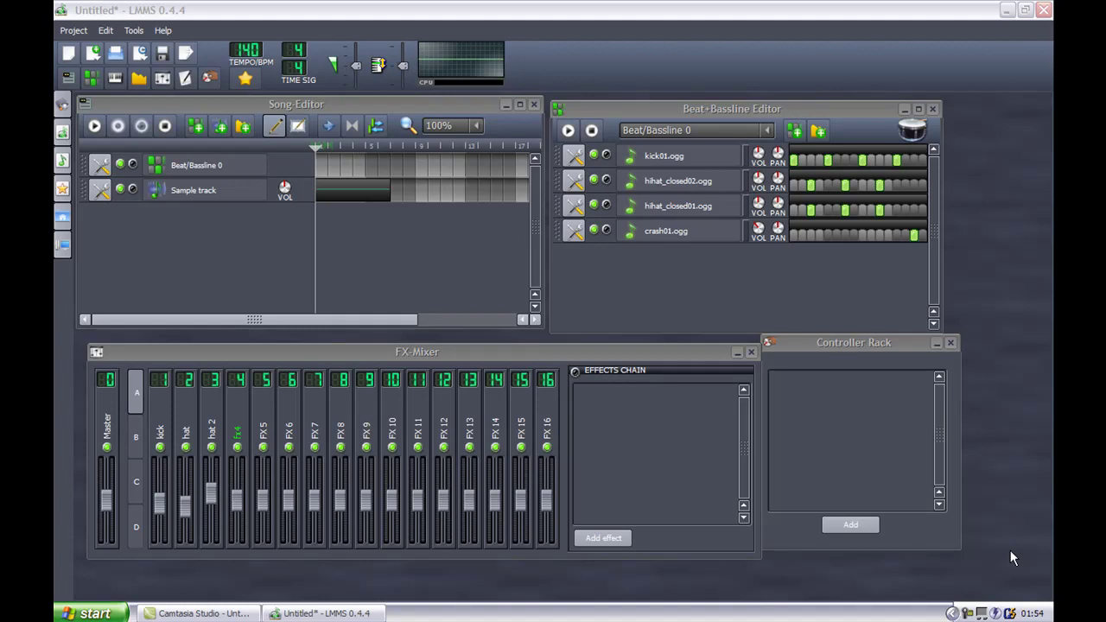
{"action": "left_click", "coordinate": [100, 189]}
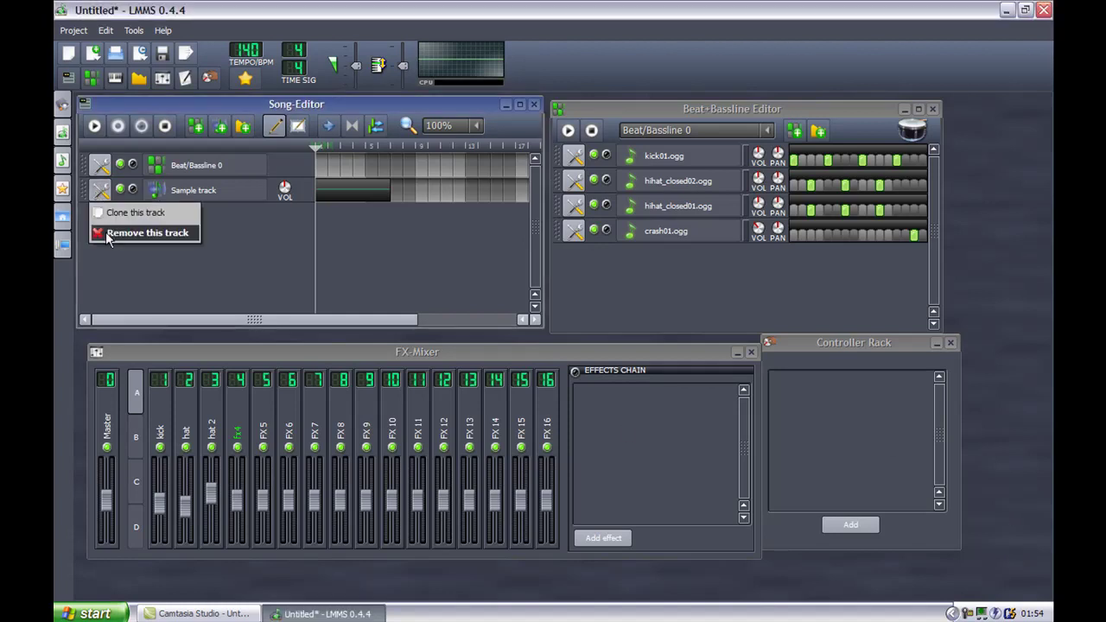
{"action": "left_click", "coordinate": [108, 235]}
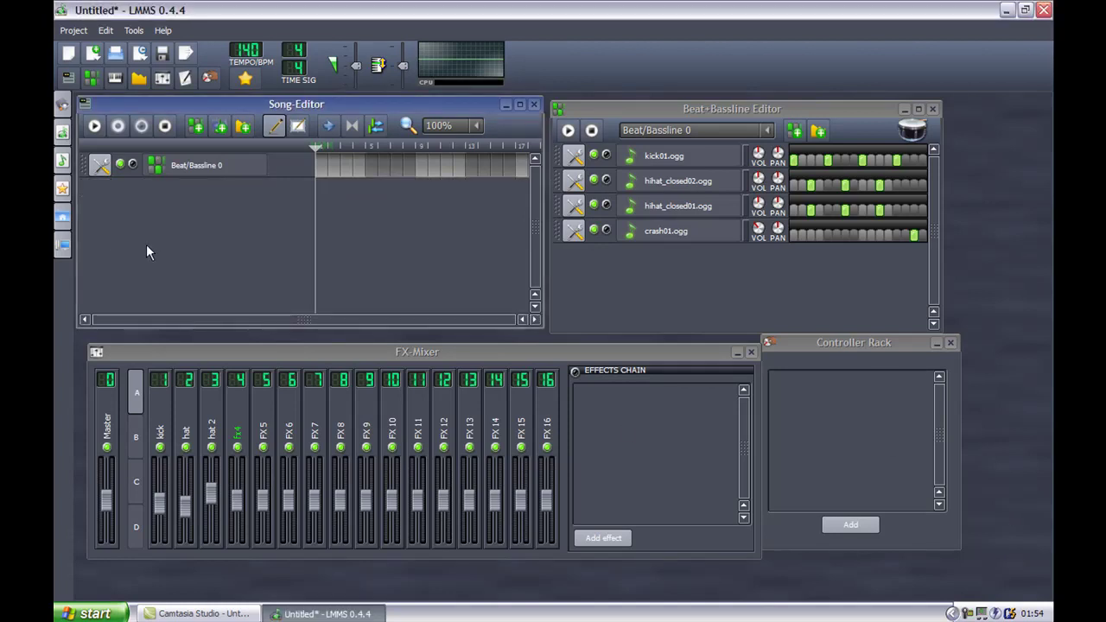